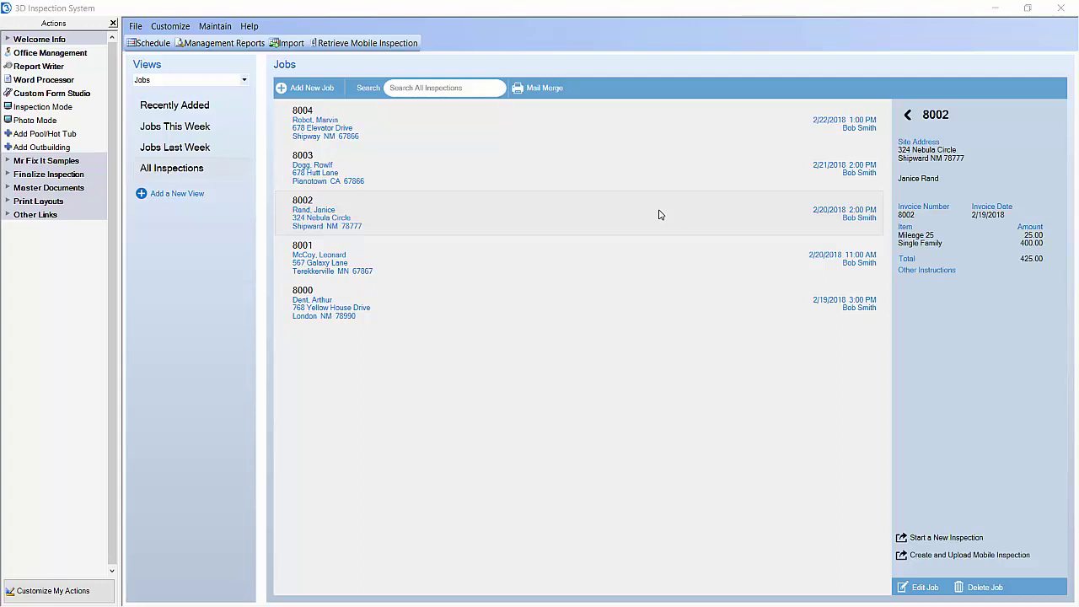
# Step: Select job 8002 in the Jobs list
pyautogui.click(660, 214)
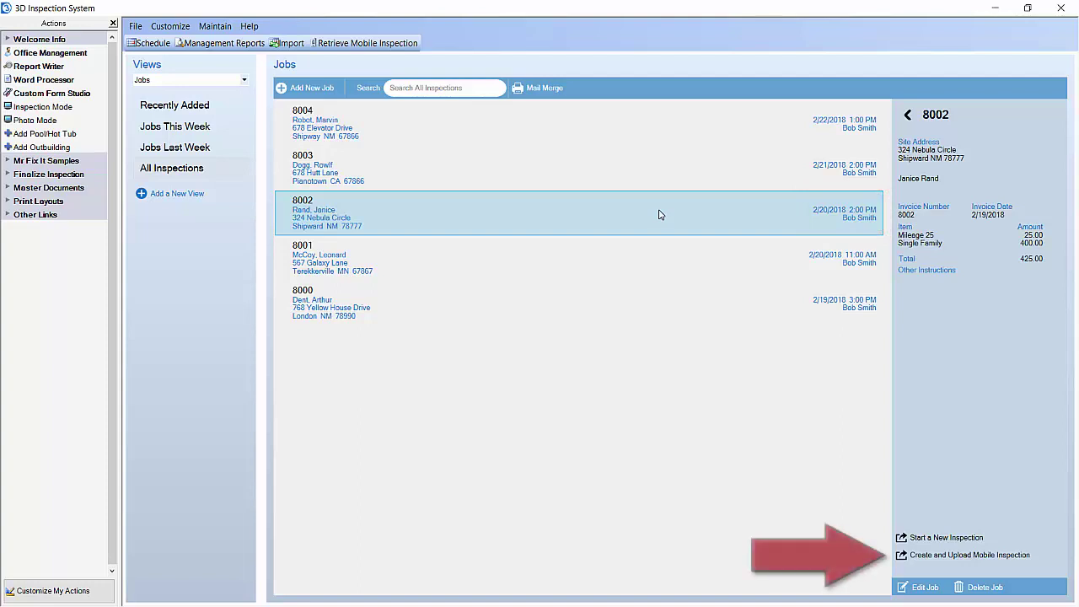
# Step: Create a mobile inspection for job 8002 with the Residential Detailed Narrative form group
pyautogui.click(941, 558)
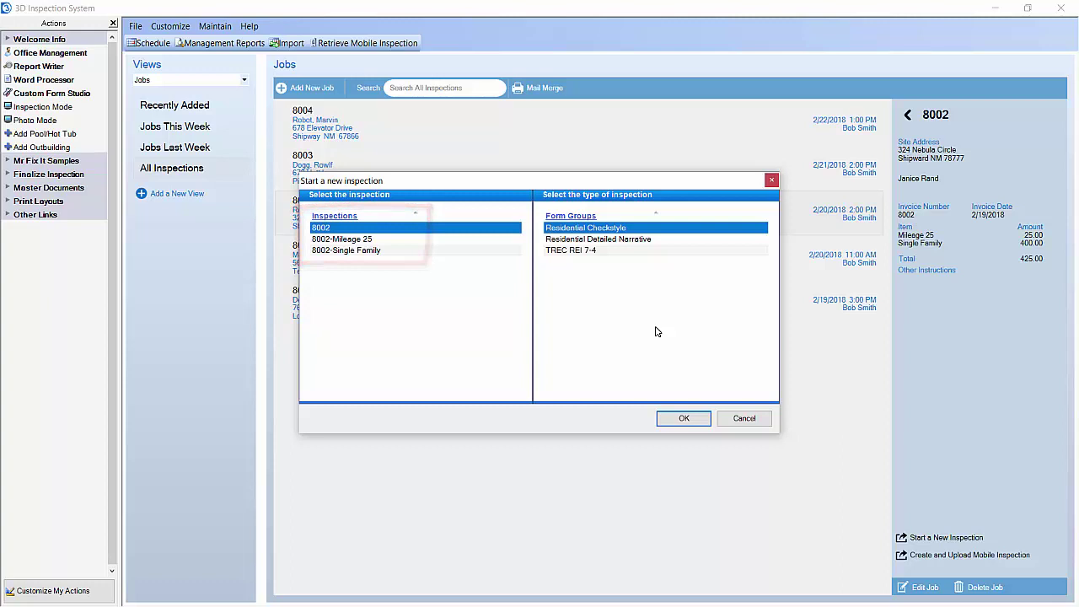
pyautogui.click(615, 238)
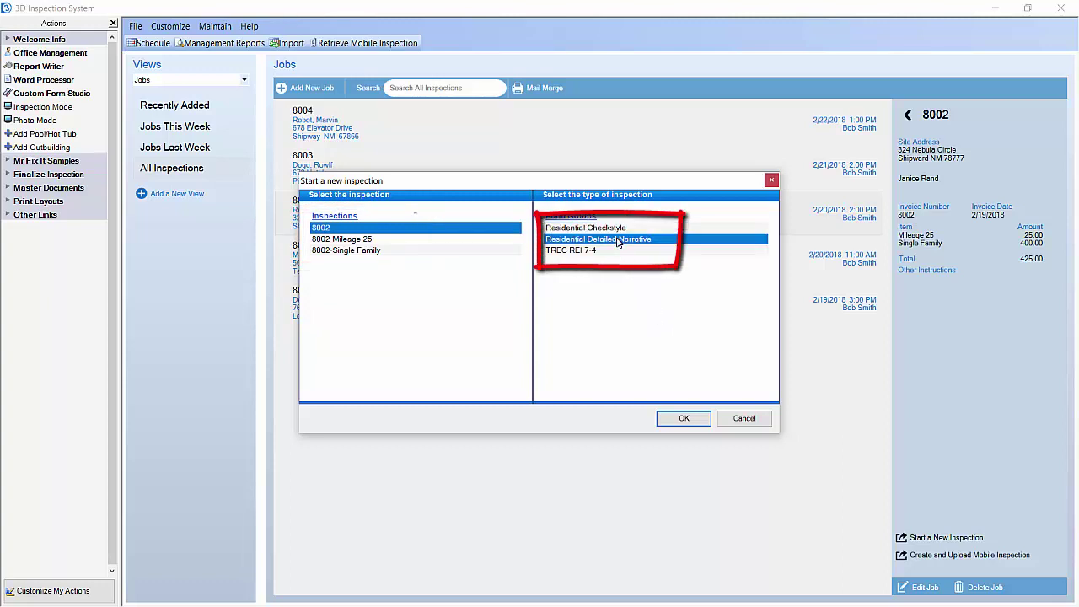
pyautogui.click(684, 418)
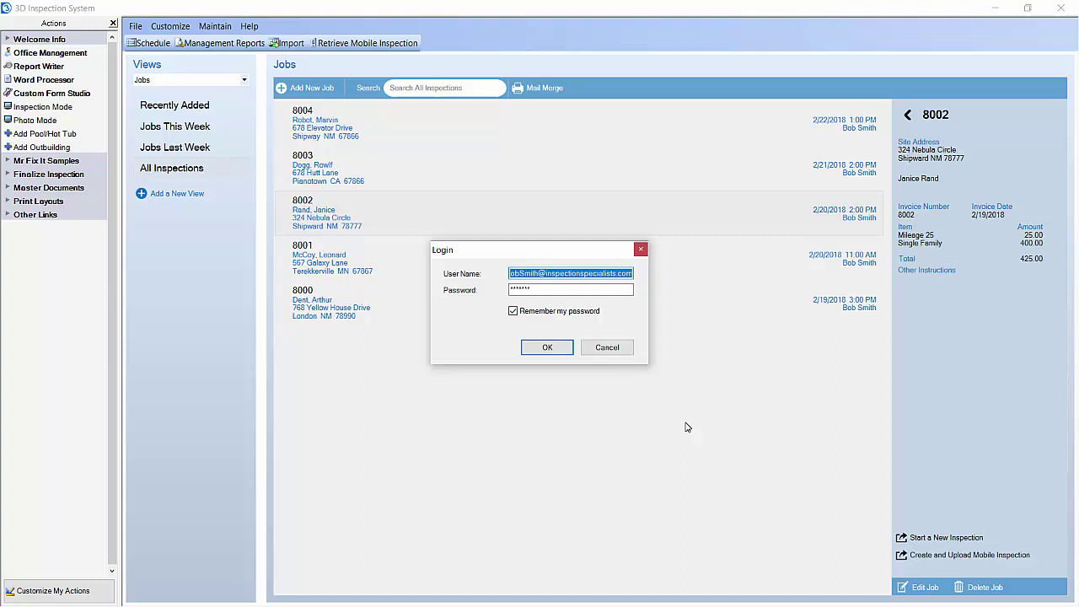
# Step: Confirm the cloud login so job 8002's inspection is stored on the server
pyautogui.click(549, 347)
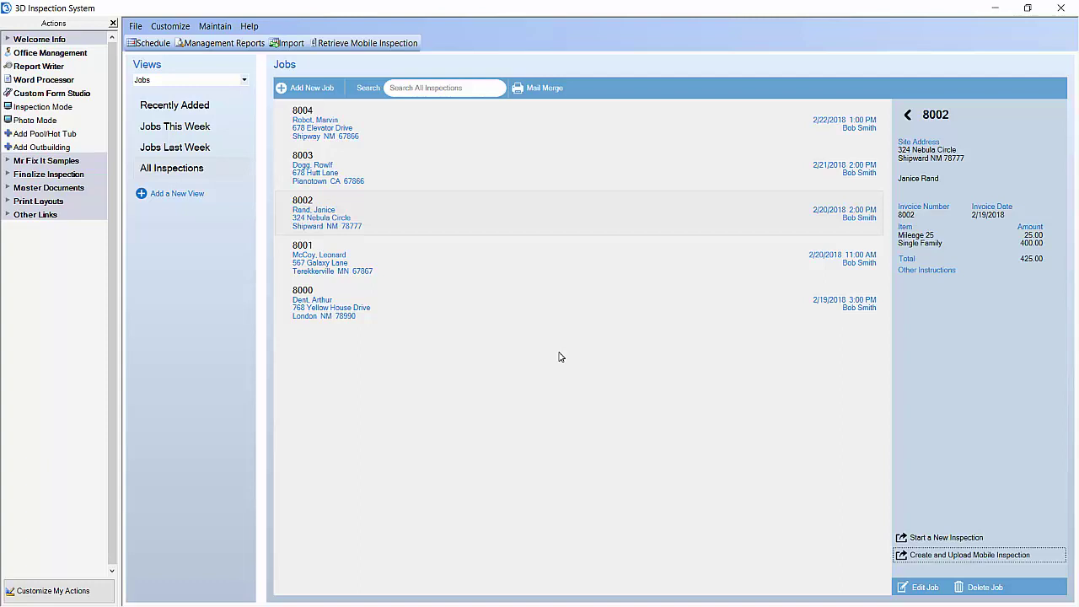
# Step: Start Retrieve Mobile Inspection and confirm the saved login to list cloud inspections
pyautogui.click(393, 43)
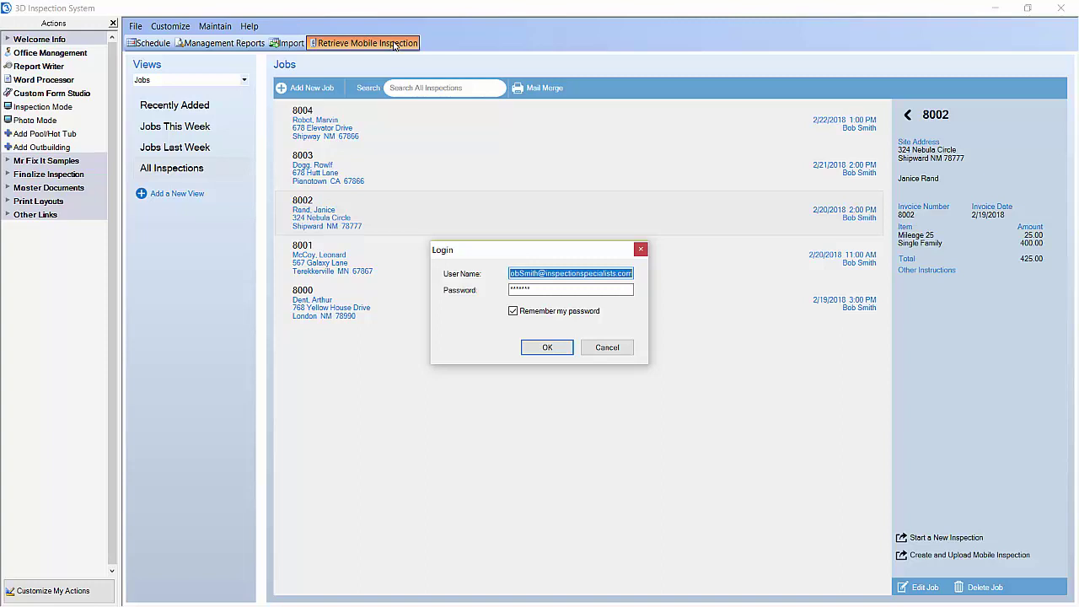
pyautogui.click(550, 348)
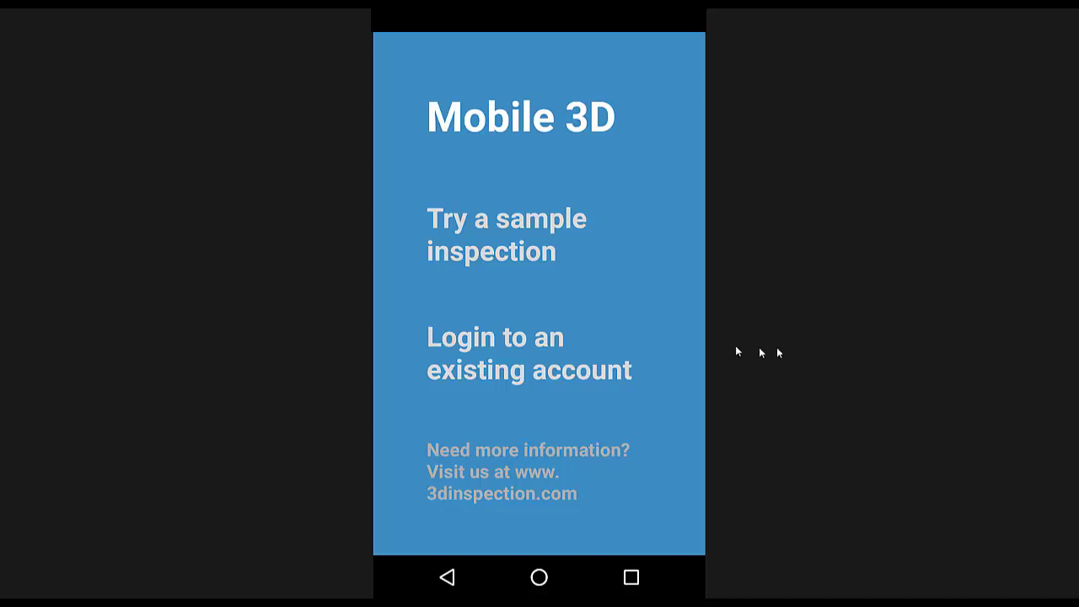
pyautogui.click(532, 346)
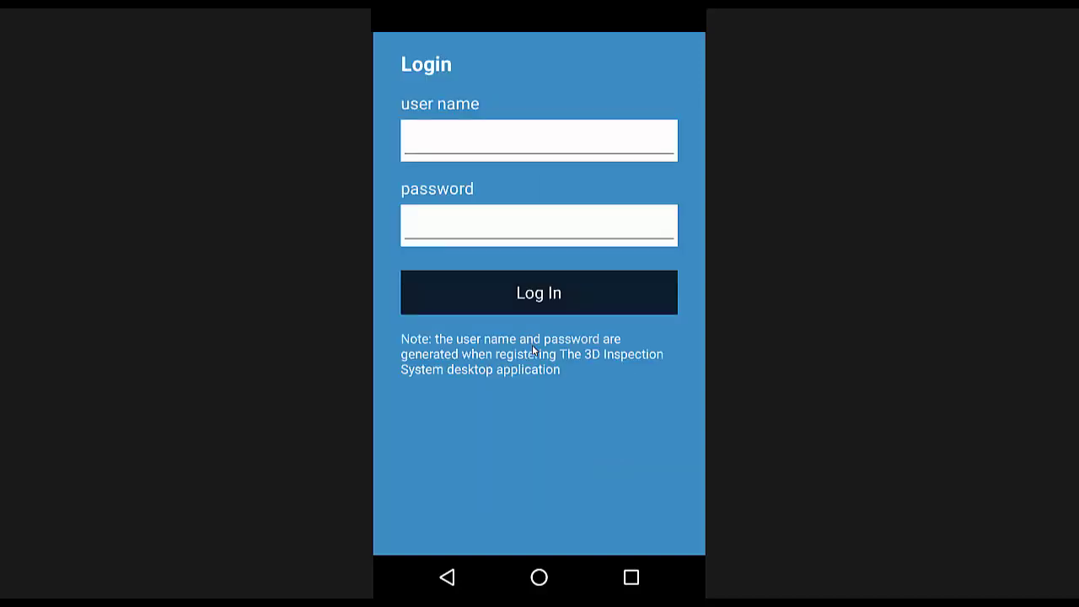
pyautogui.click(440, 152)
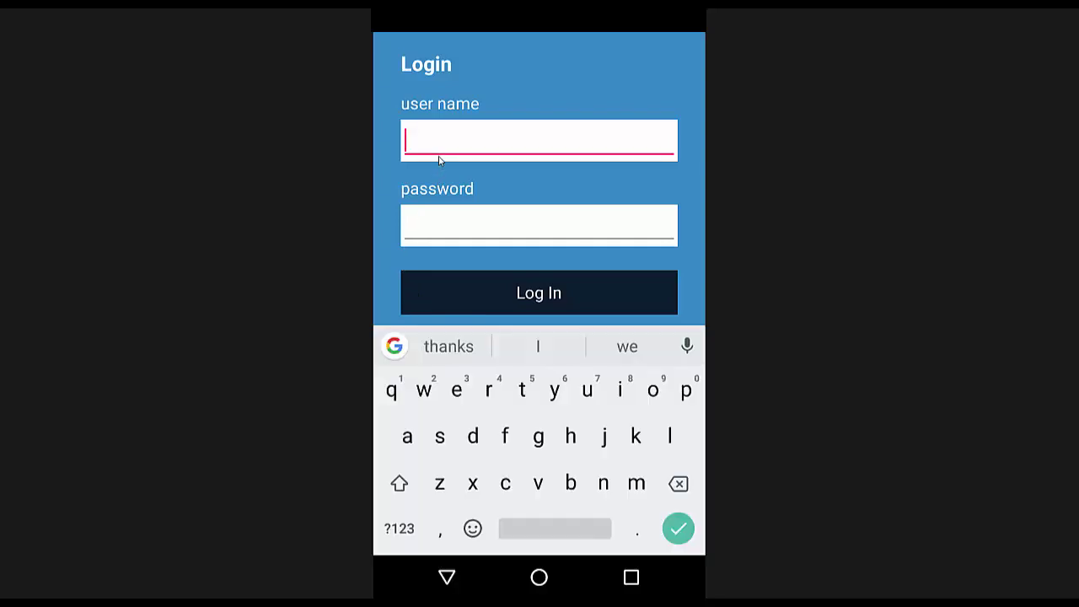
pyautogui.click(455, 220)
pyautogui.write('password')
pyautogui.click(545, 308)
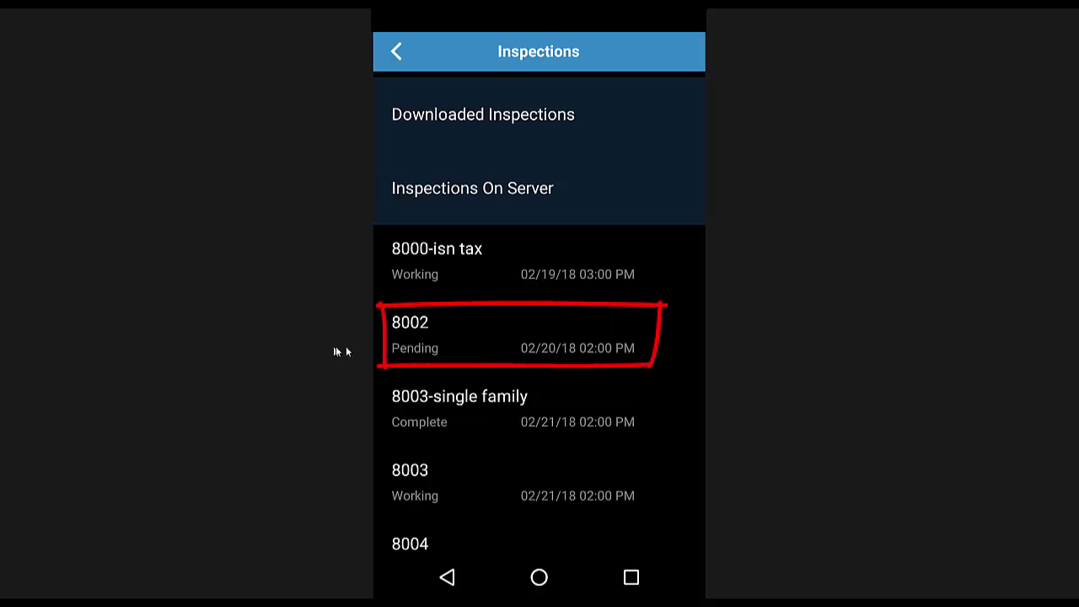
pyautogui.click(415, 333)
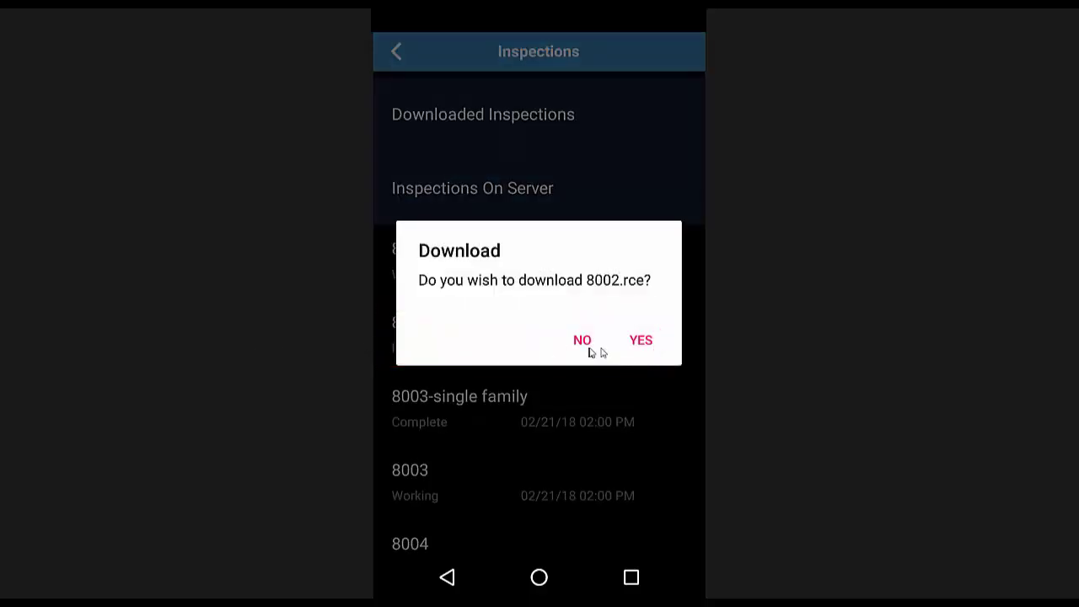
pyautogui.click(643, 339)
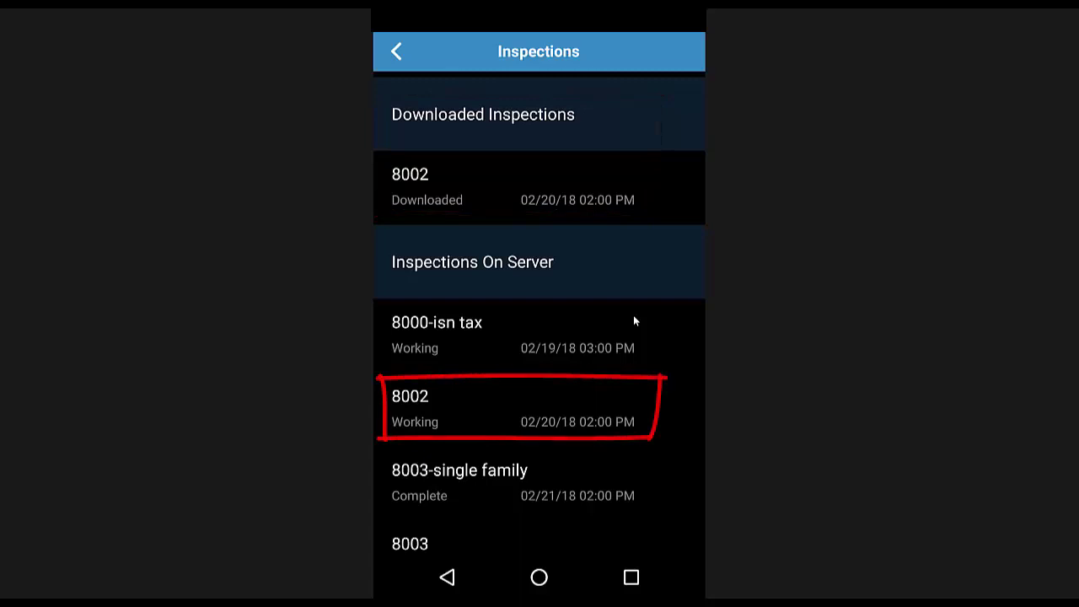
# Step: Open downloaded inspection 8002 to view its Client & Site Information
pyautogui.click(544, 174)
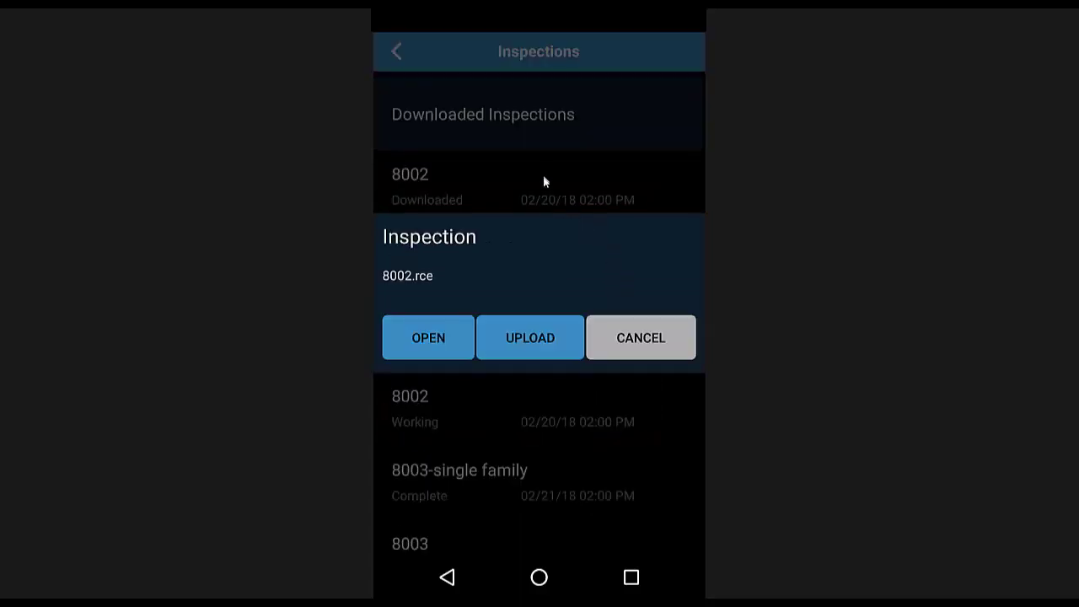
pyautogui.click(447, 337)
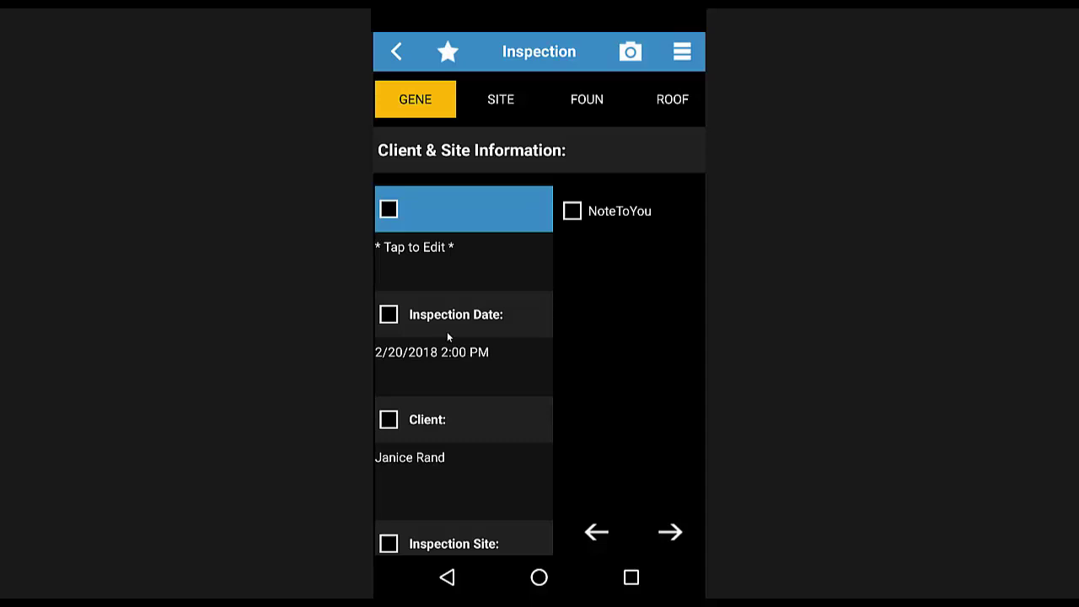
# Step: Return to the inspections list and upload inspection 8002 to the server
pyautogui.click(398, 52)
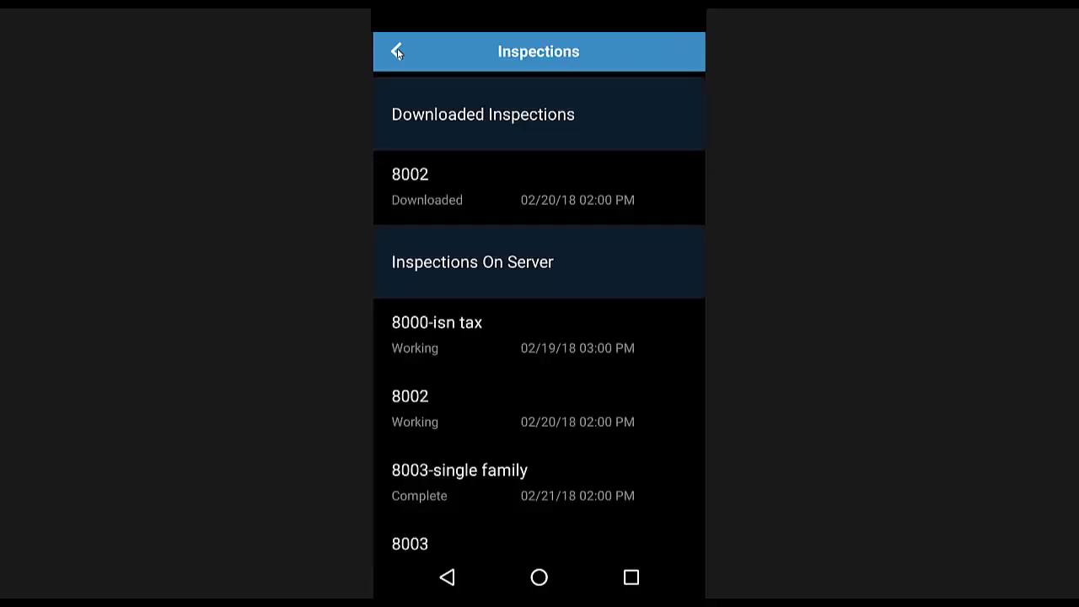
pyautogui.click(490, 173)
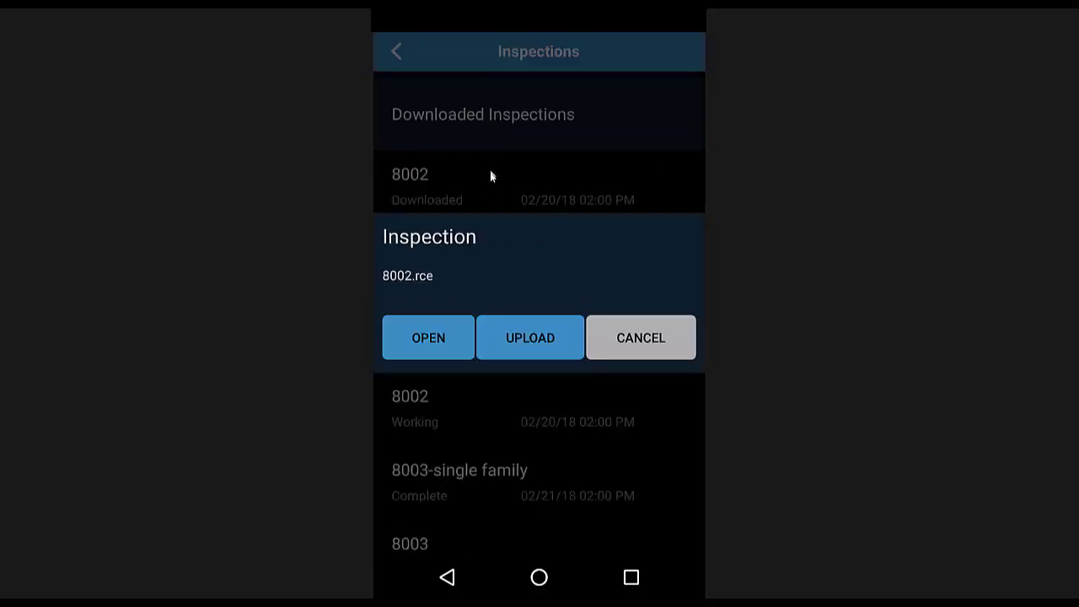
pyautogui.click(573, 339)
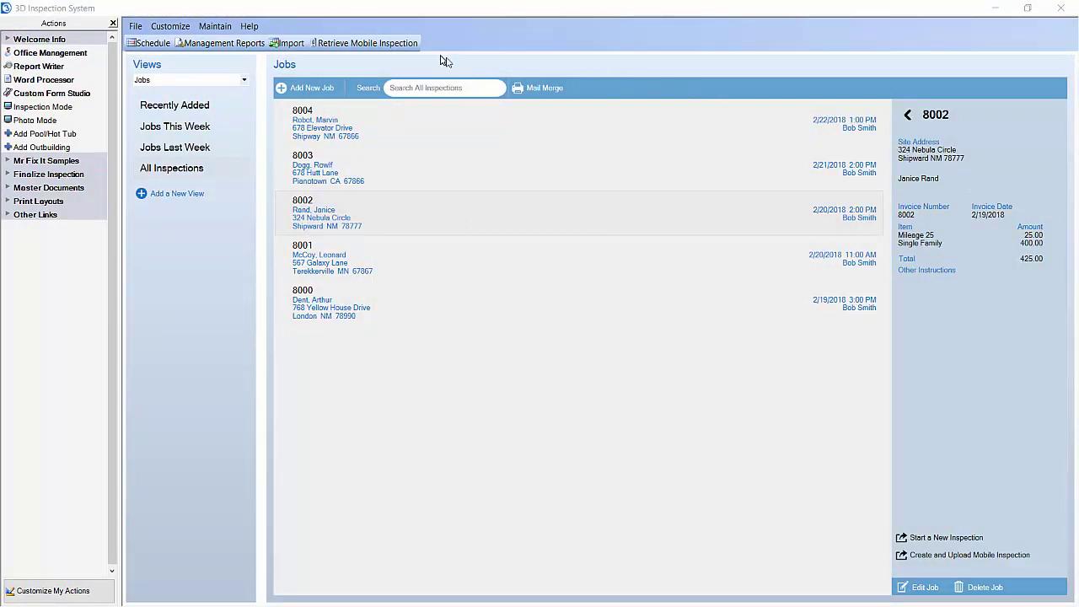
# Step: Retrieve mobile inspections after logging in, and import the completed 8002.rce inspection
pyautogui.click(386, 47)
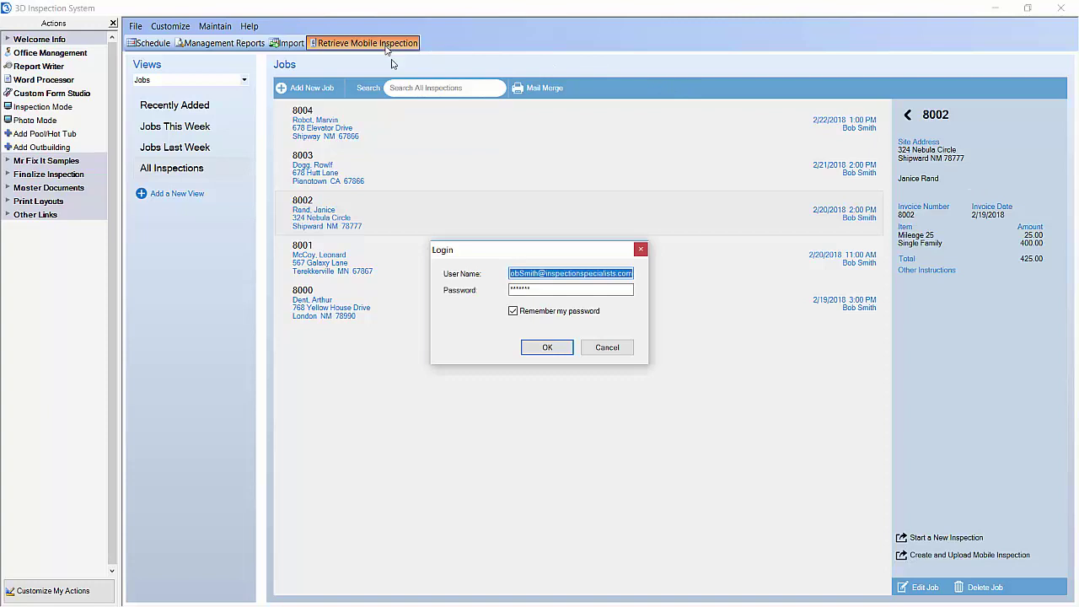
pyautogui.click(540, 349)
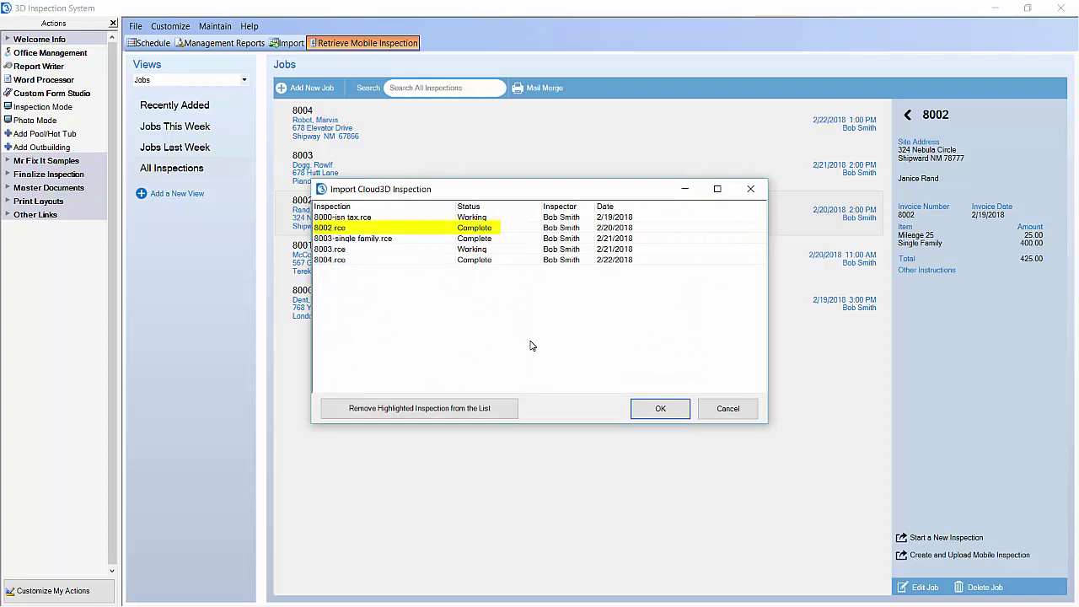
pyautogui.click(345, 229)
pyautogui.click(656, 413)
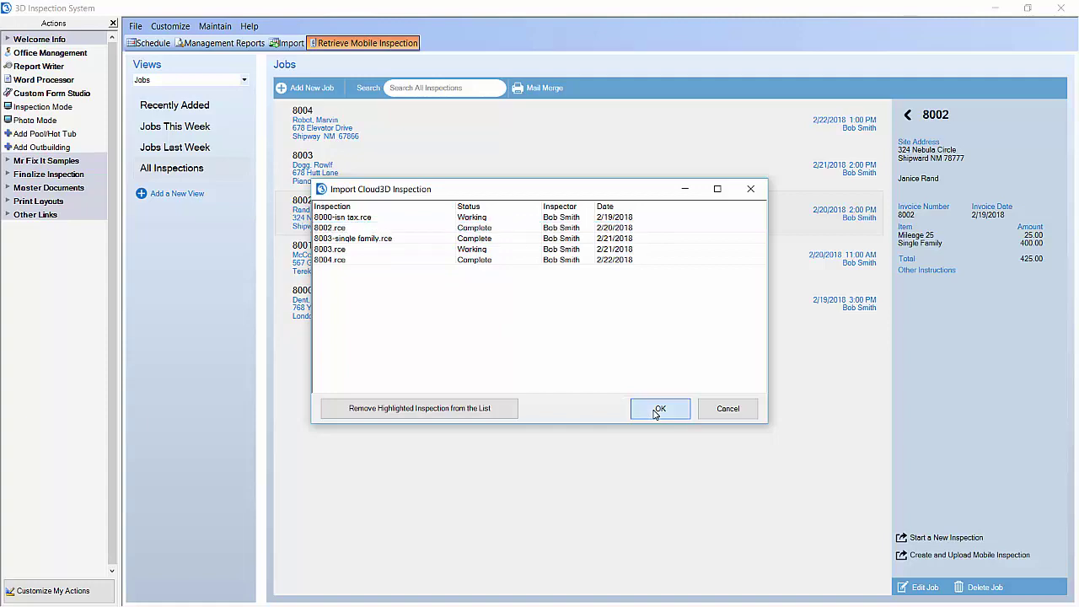